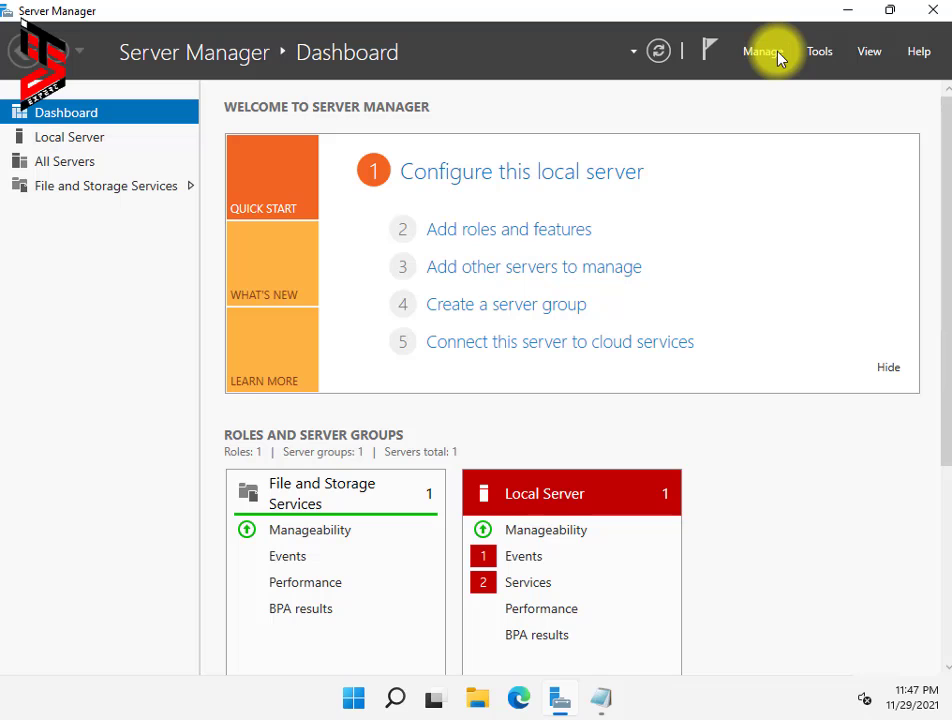
Step: Start the Add Roles and Features wizard as a role-based installation on the local server
click(779, 56)
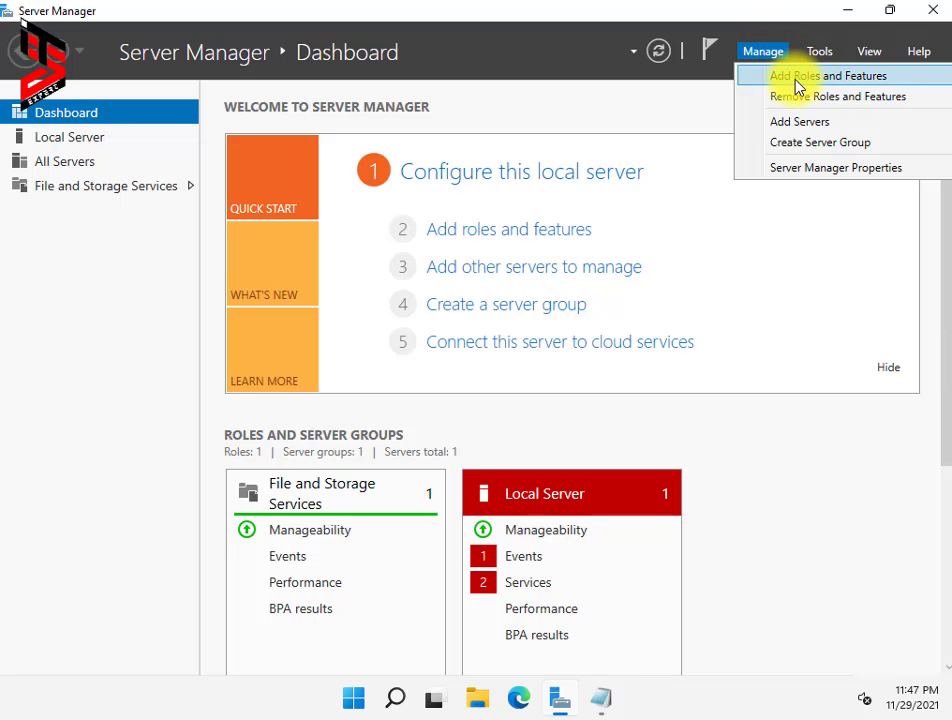
click(798, 84)
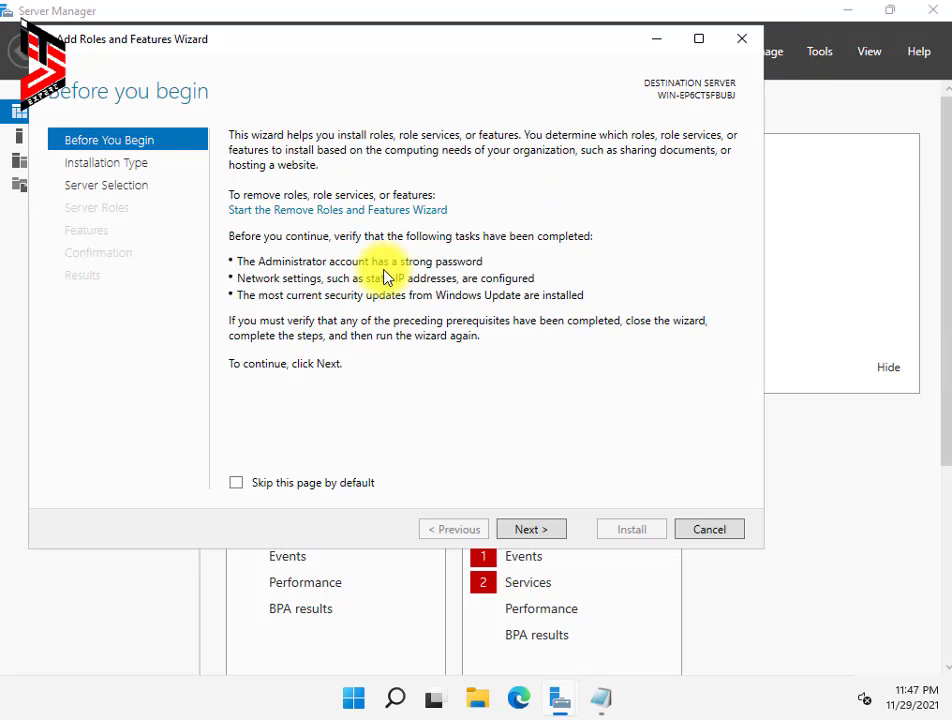
click(531, 530)
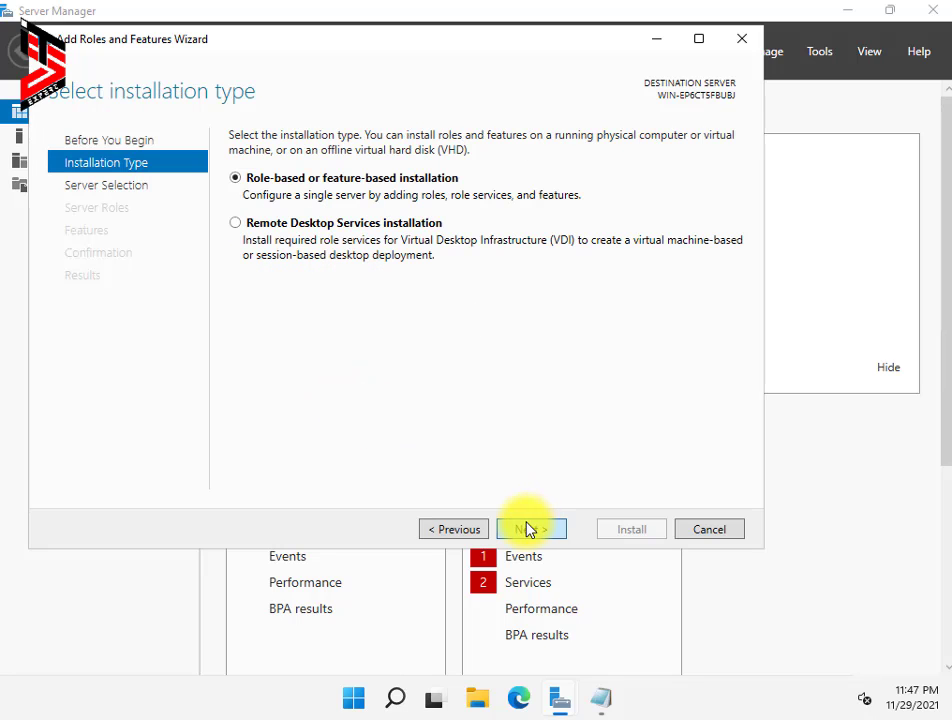
click(531, 530)
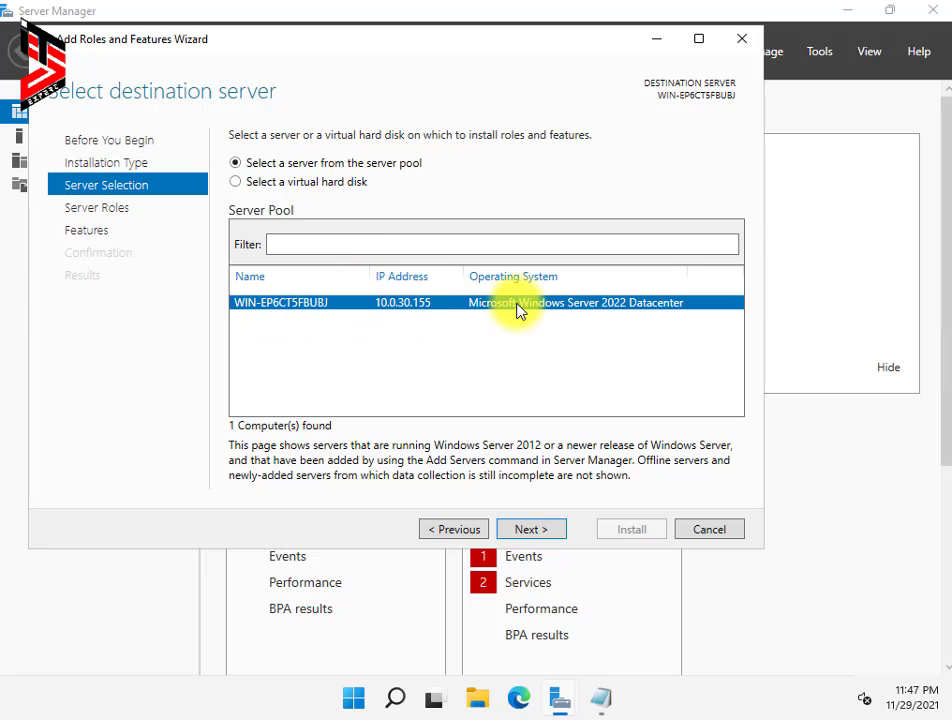
click(546, 537)
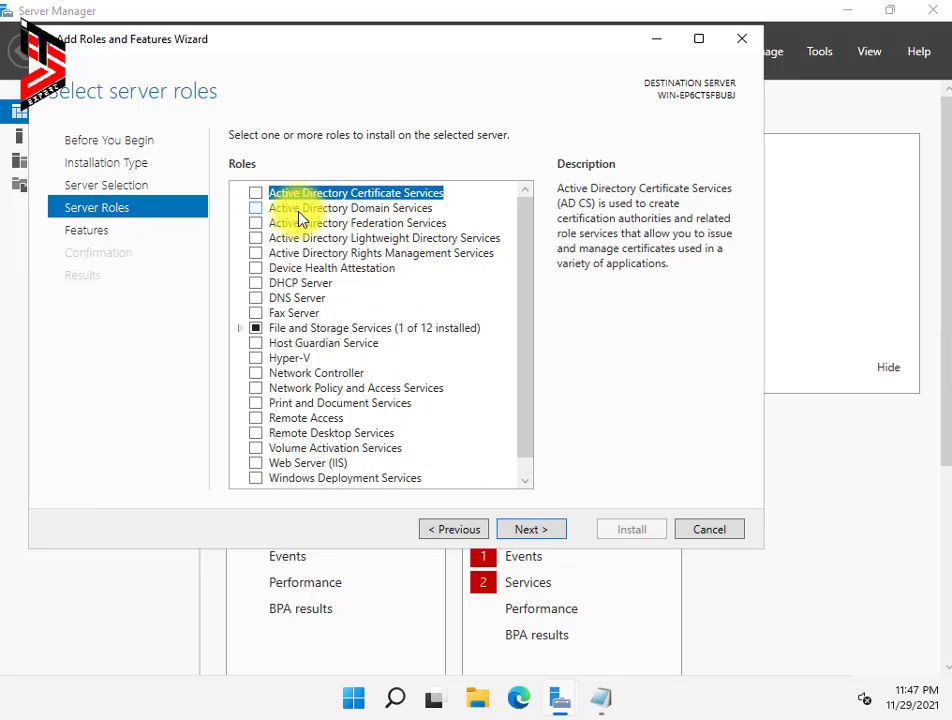
Step: Select Active Directory Domain Services along with its required management features
click(257, 209)
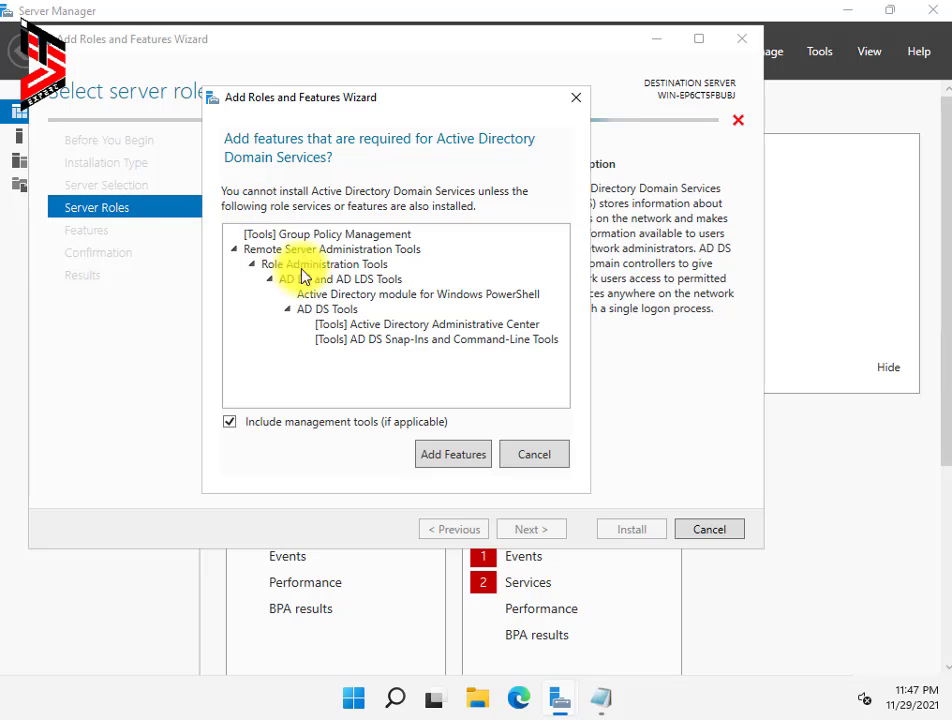
click(459, 450)
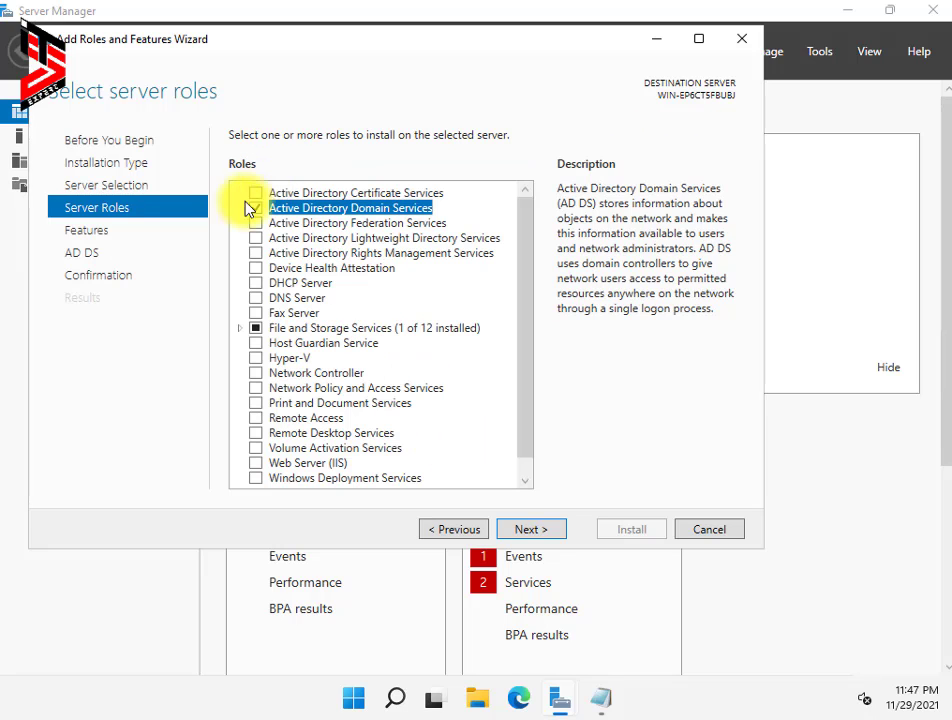
click(546, 536)
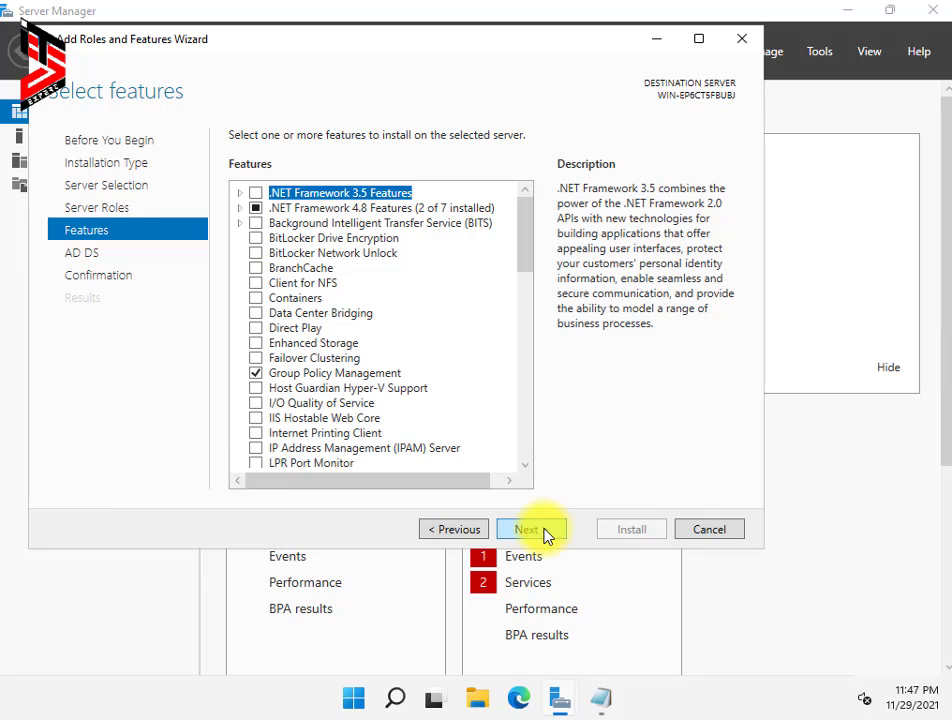
Step: Keep the default features and AD DS settings, then install AD DS with its management tools
click(546, 536)
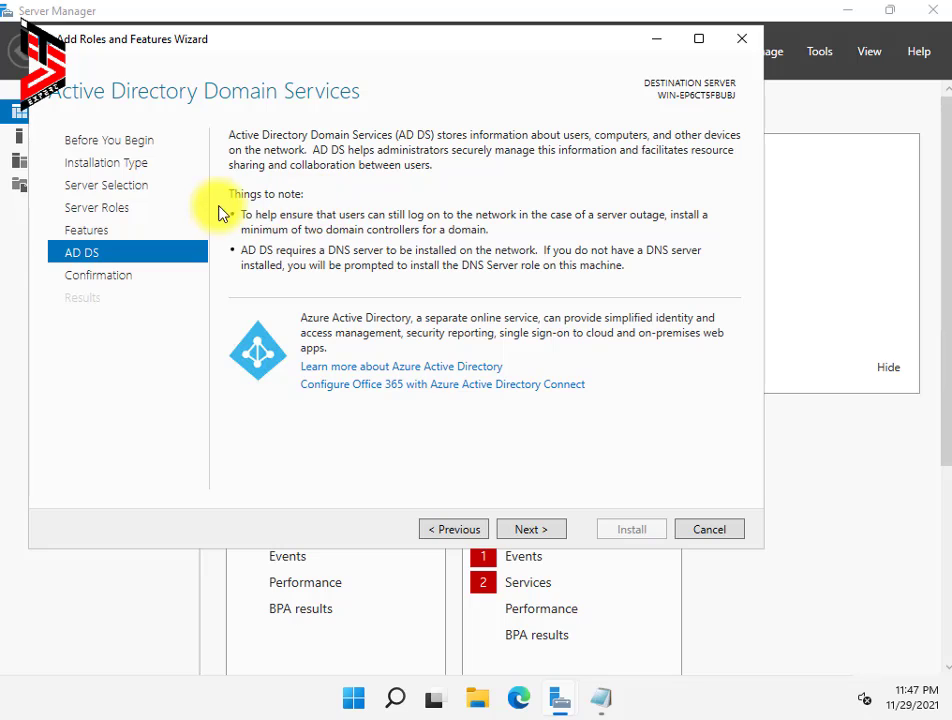
click(543, 537)
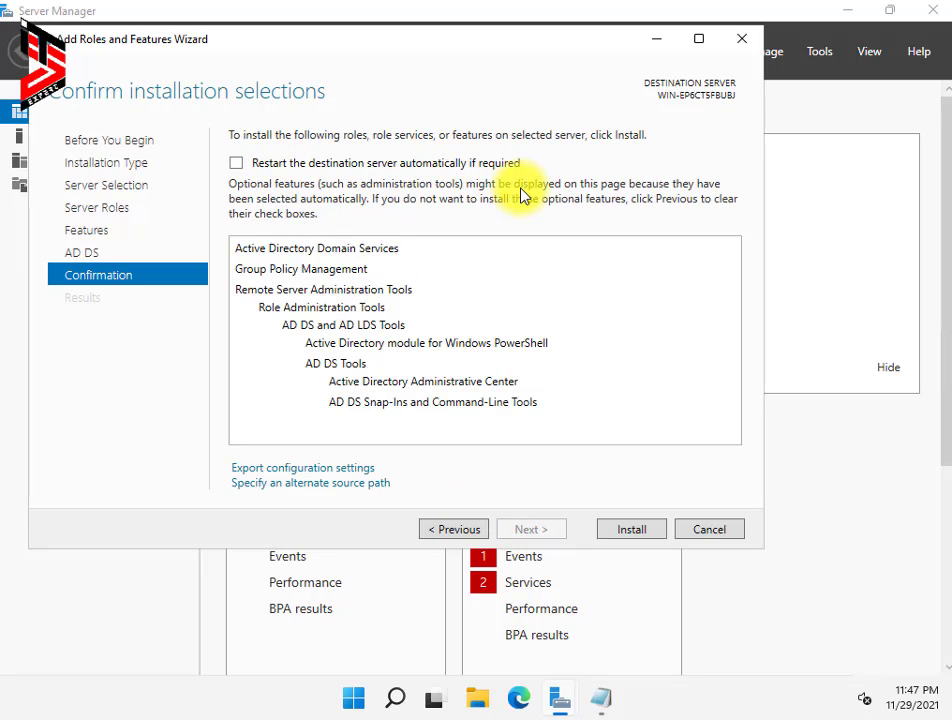
click(632, 530)
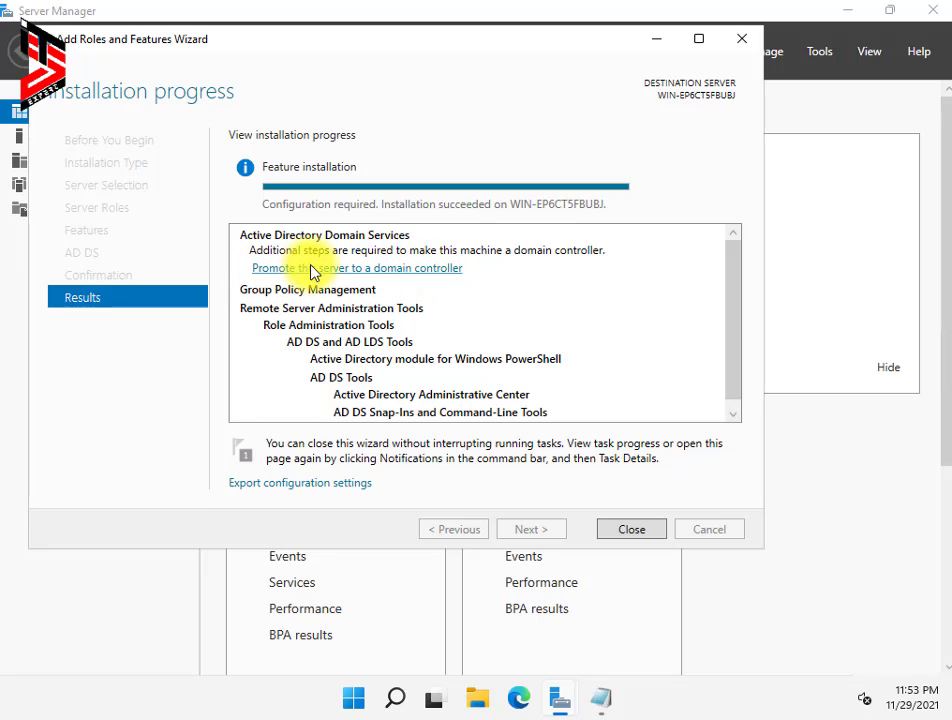
Step: Begin domain controller promotion as a new forest with root domain shineitexperts.local
click(341, 267)
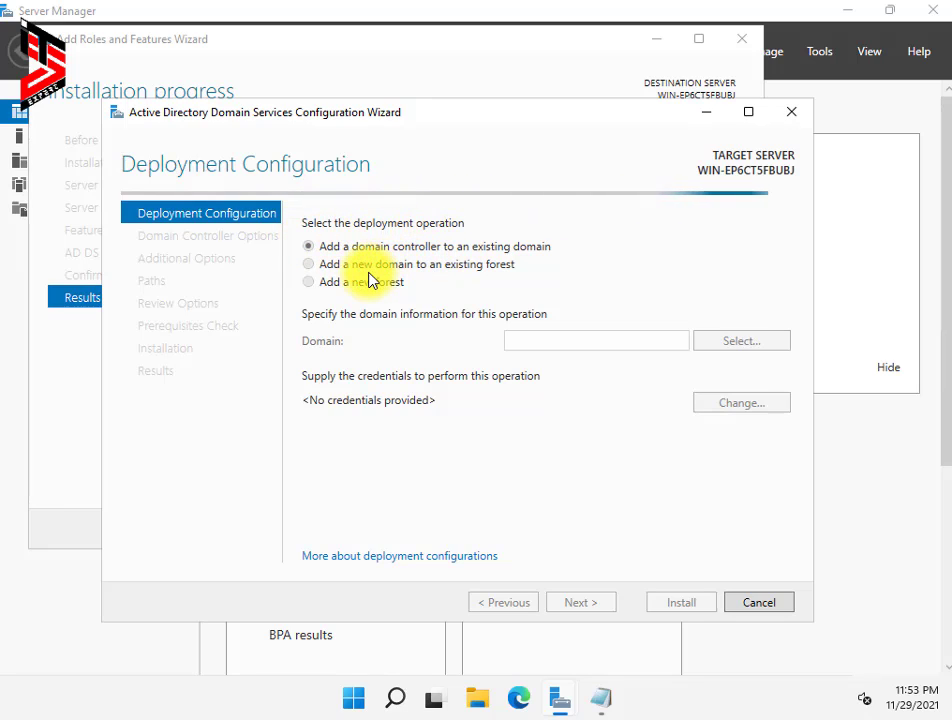
click(308, 283)
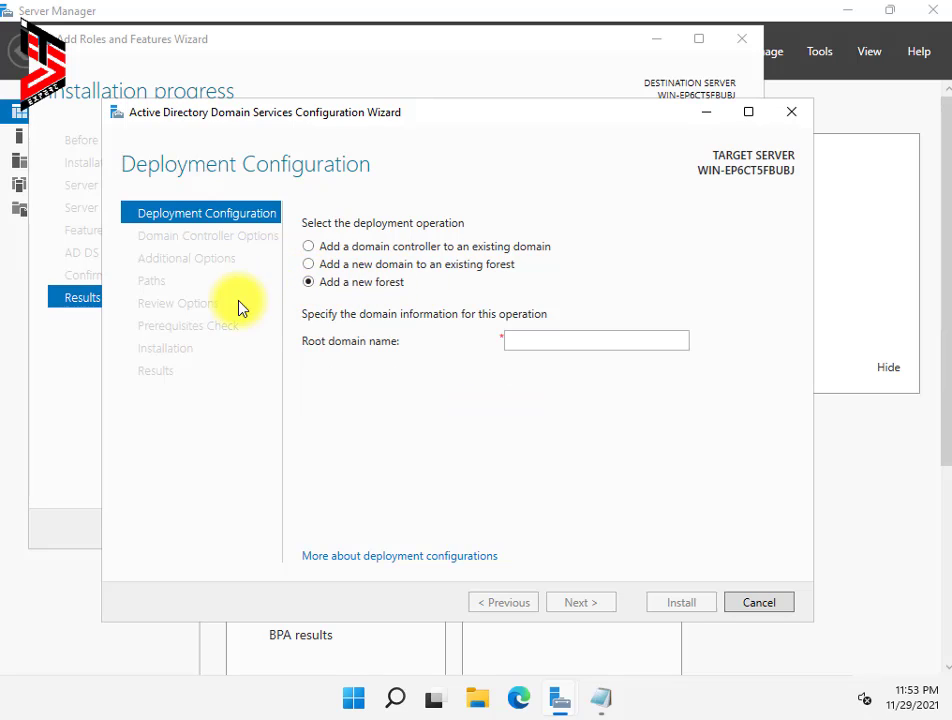
click(537, 338)
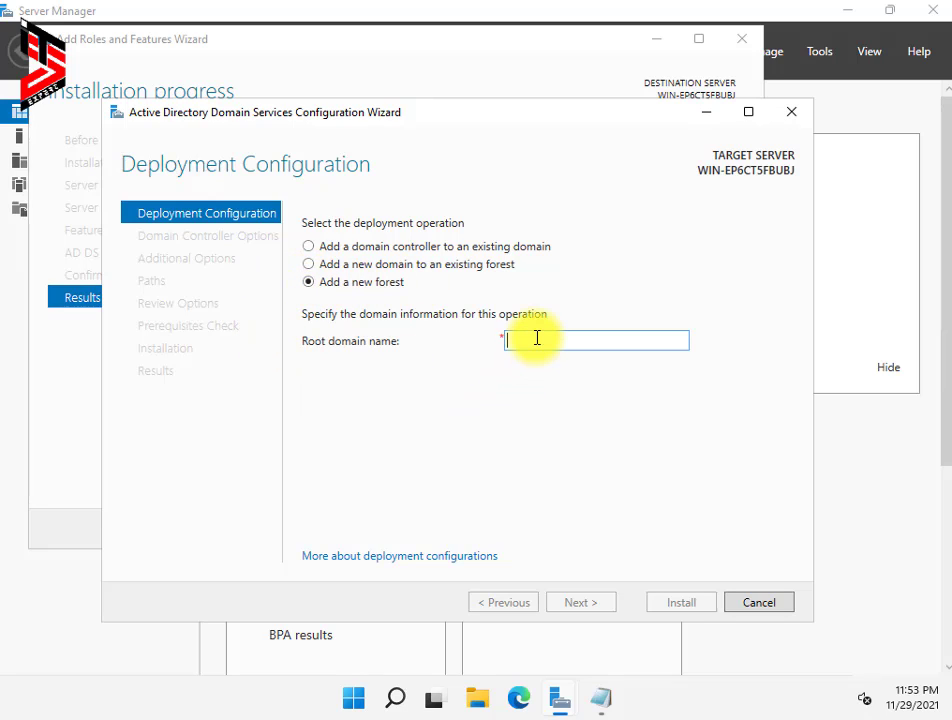
text(shine.expert)
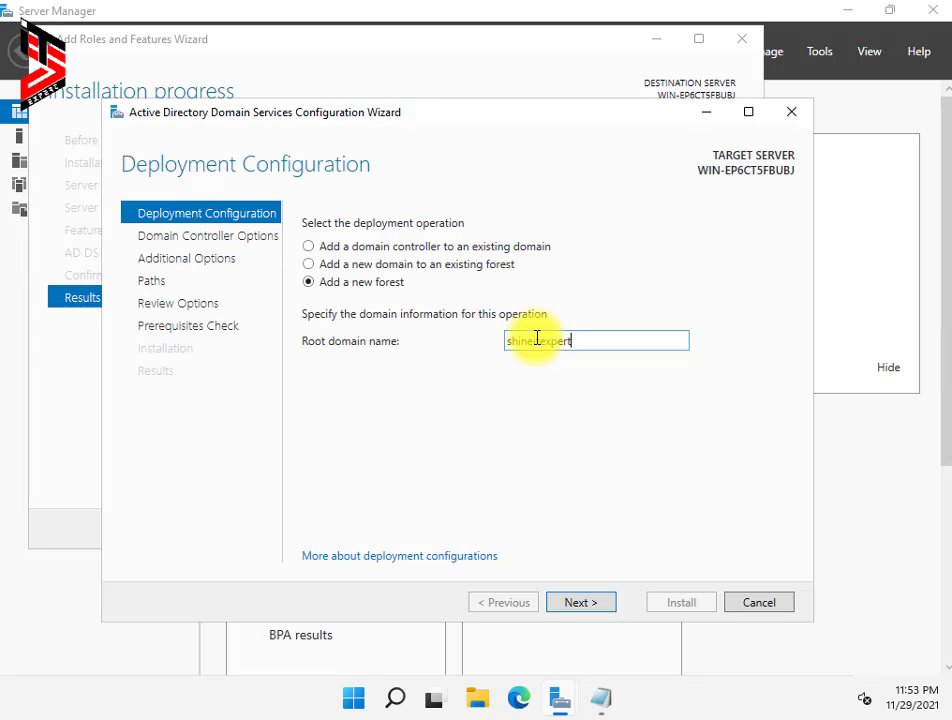
text(s.local)
drag(601, 340, 480, 346)
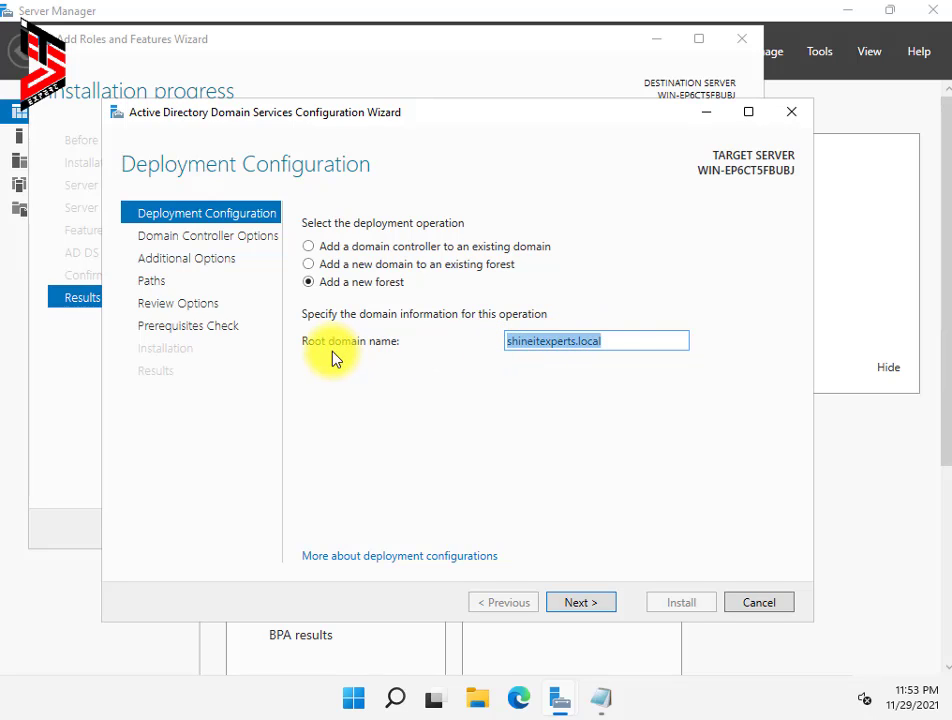
click(580, 602)
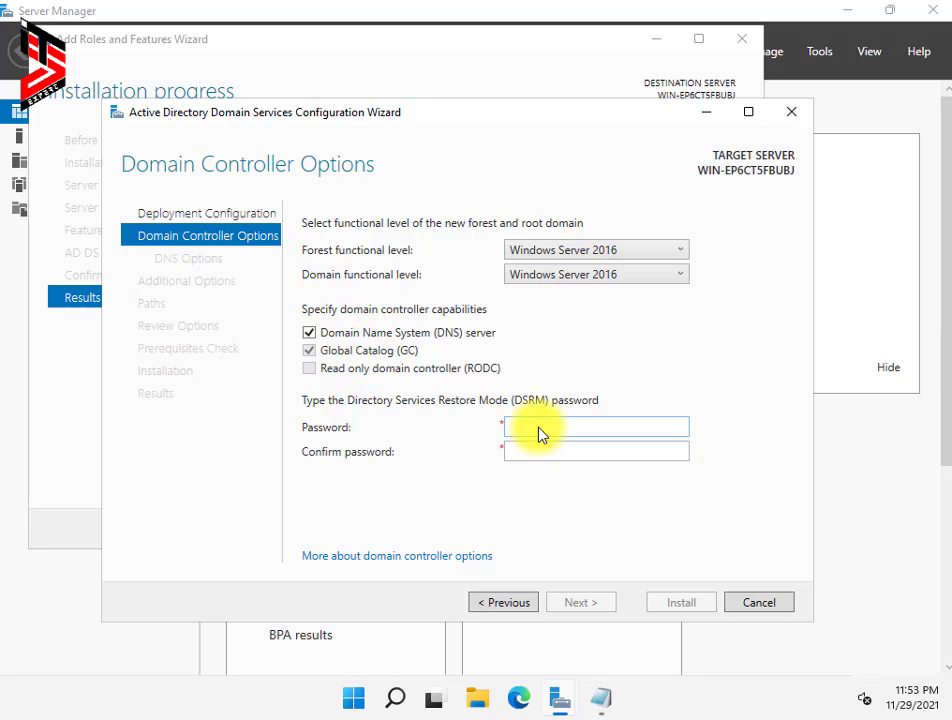
Step: Review the domain and forest functional levels, keeping Windows Server 2016
click(665, 274)
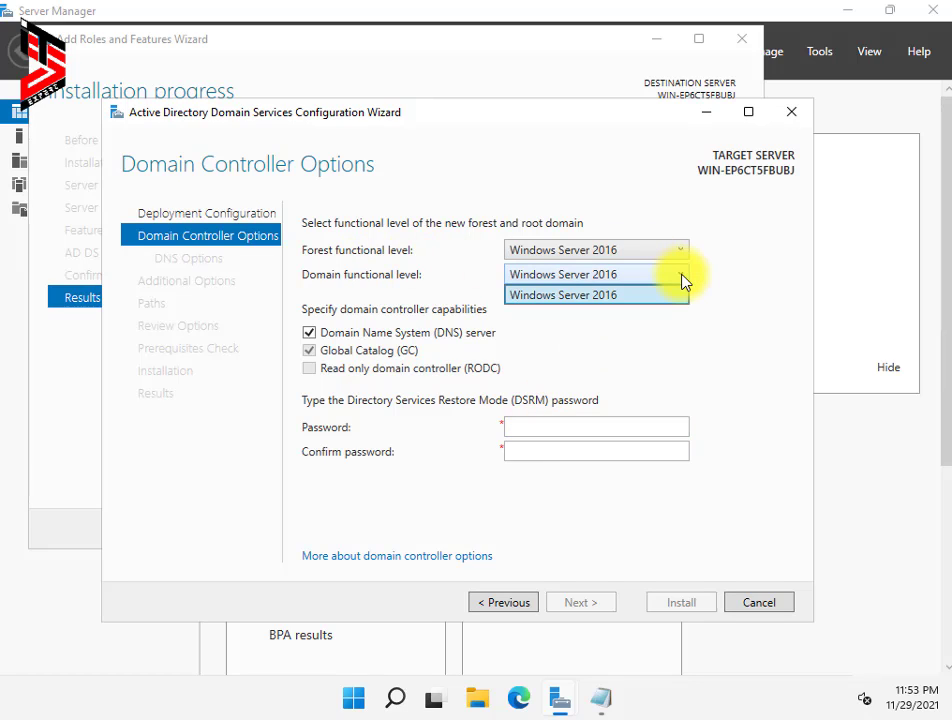
click(680, 276)
click(686, 250)
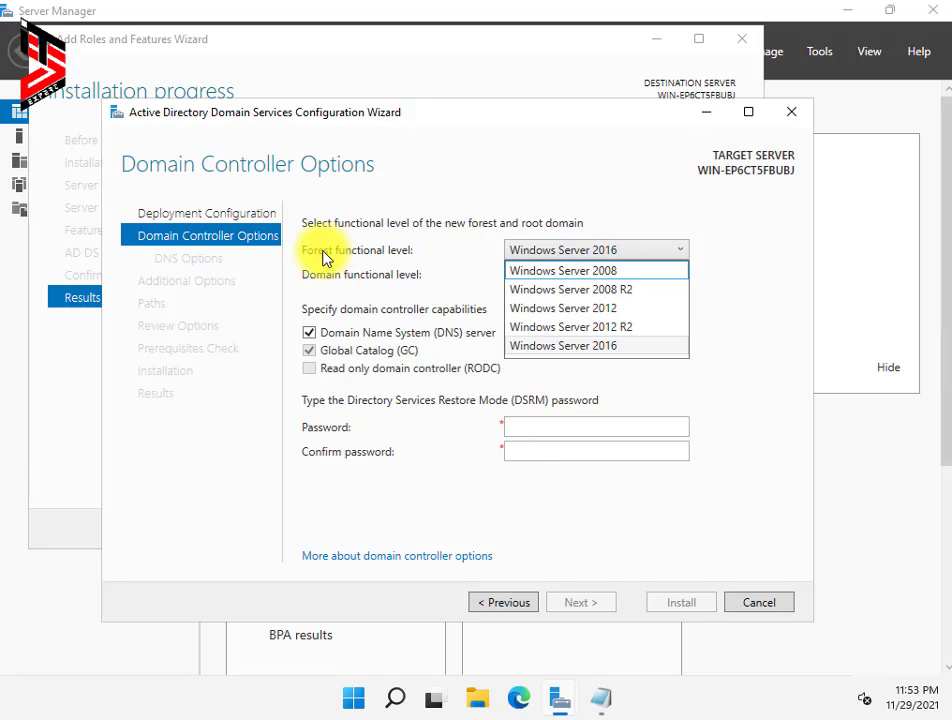
click(585, 350)
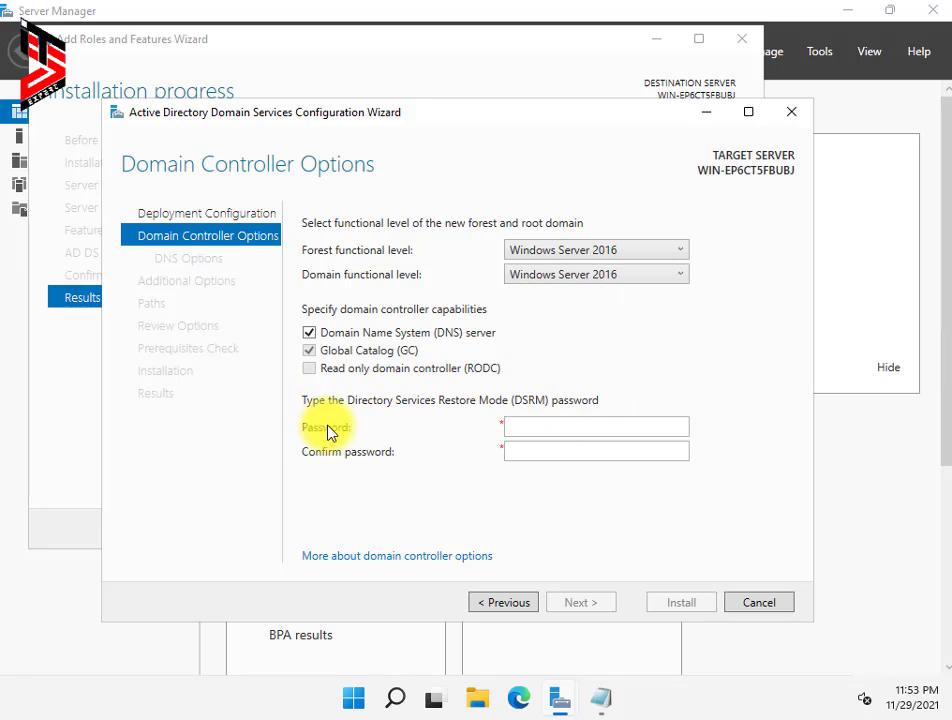
Step: Enter and confirm the Directory Services Restore Mode password, then proceed to DNS Options
click(578, 431)
text(Password@1)
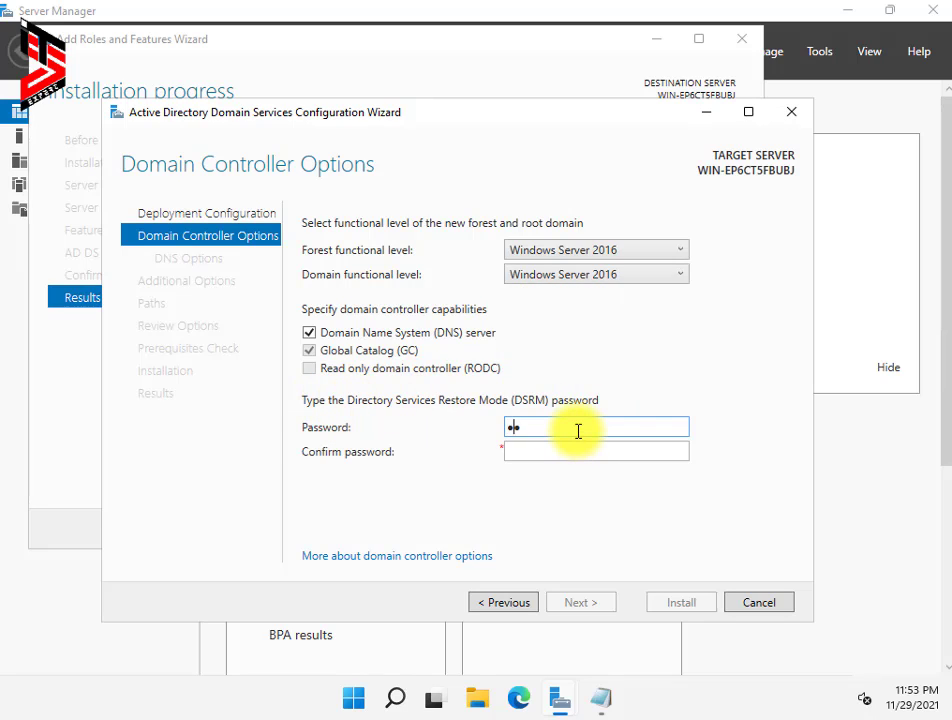
text(2)
key(Tab)
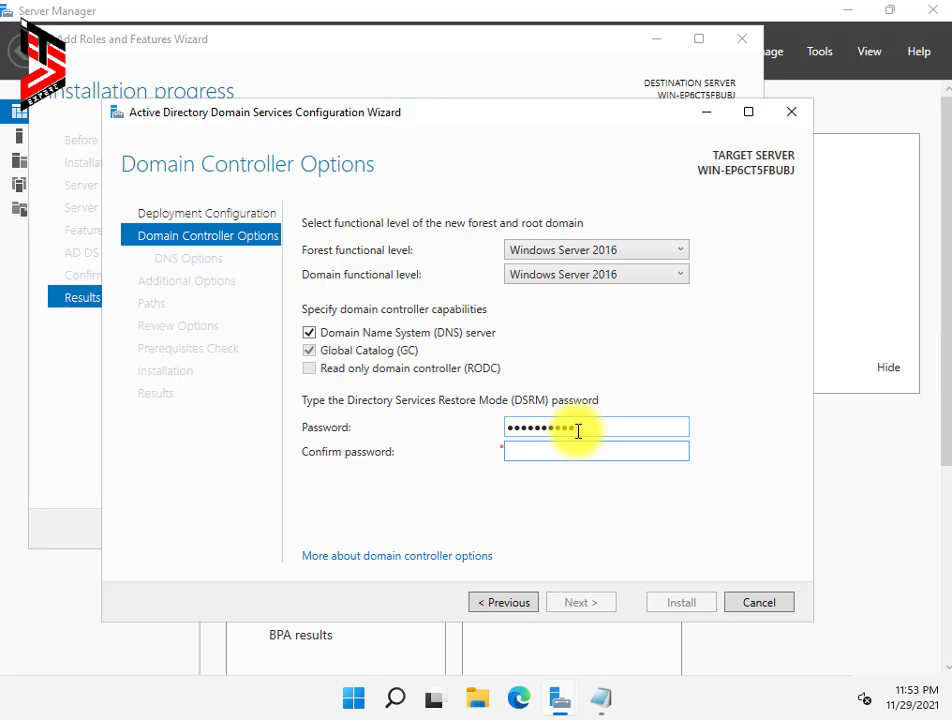
key(shift+Tab)
key(BackSpace)
key(BackSpace)
key(BackSpace)
key(BackSpace)
key(BackSpace)
key(BackSpace)
key(BackSpace)
key(BackSpace)
key(BackSpace)
key(BackSpace)
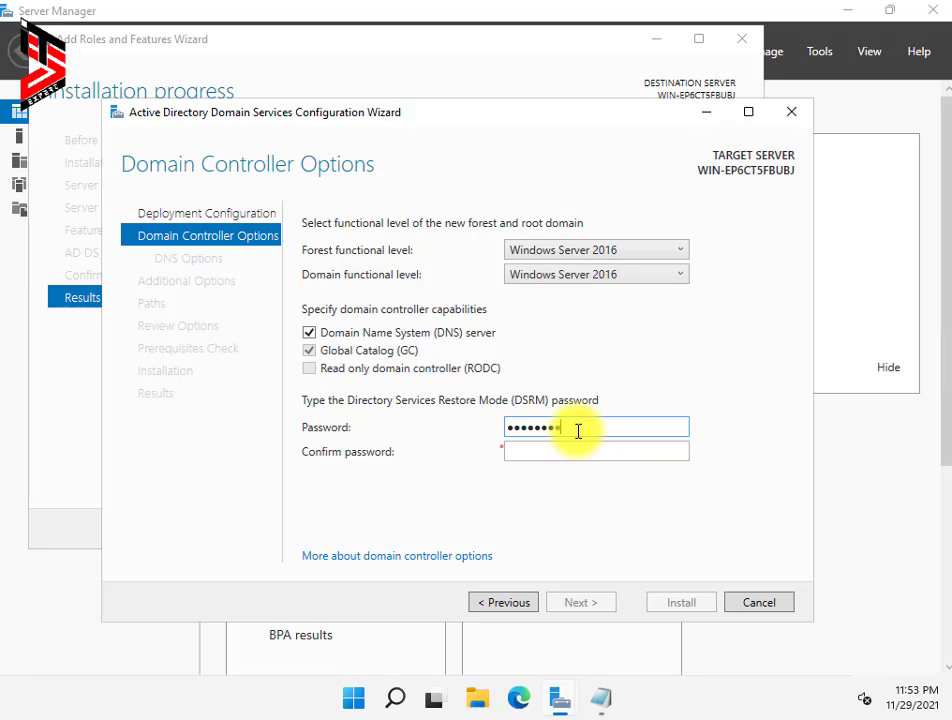
text(P•••••••••)
key(Tab)
text(••••••••)
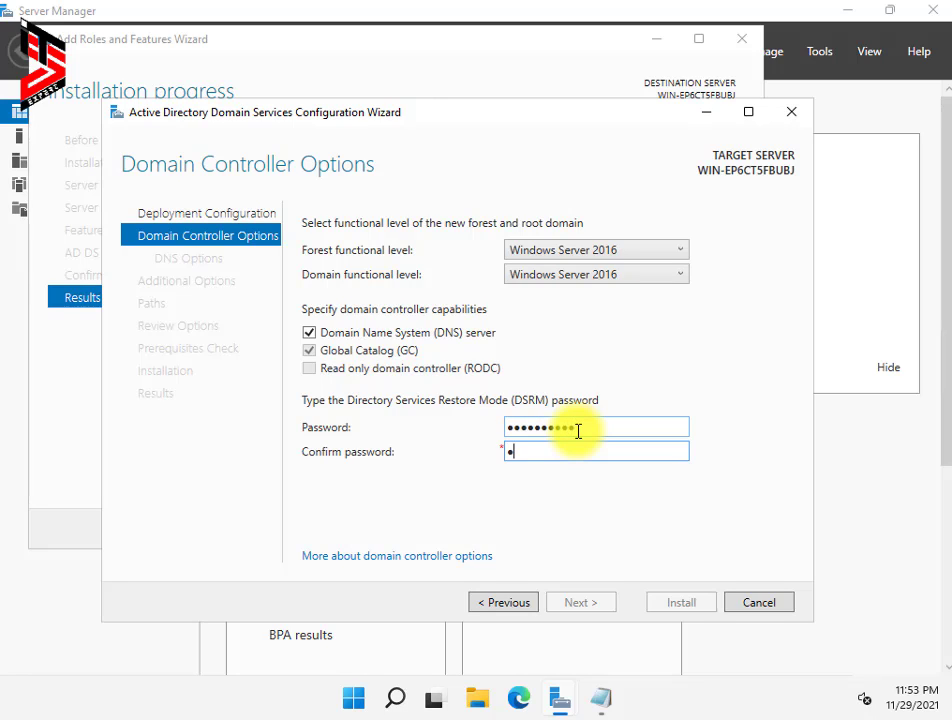
text(••)
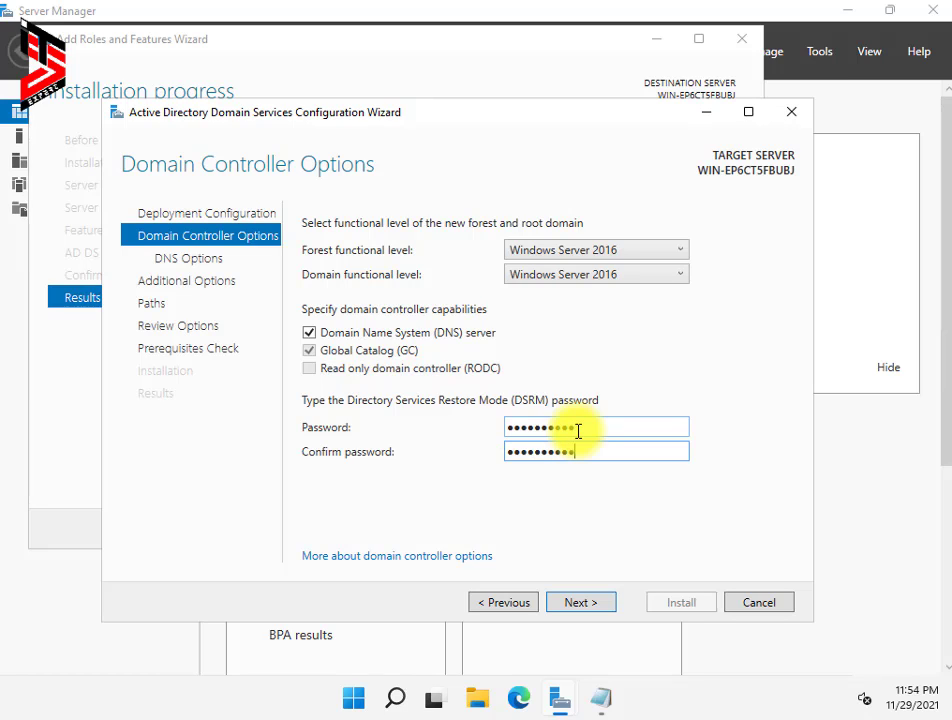
click(576, 604)
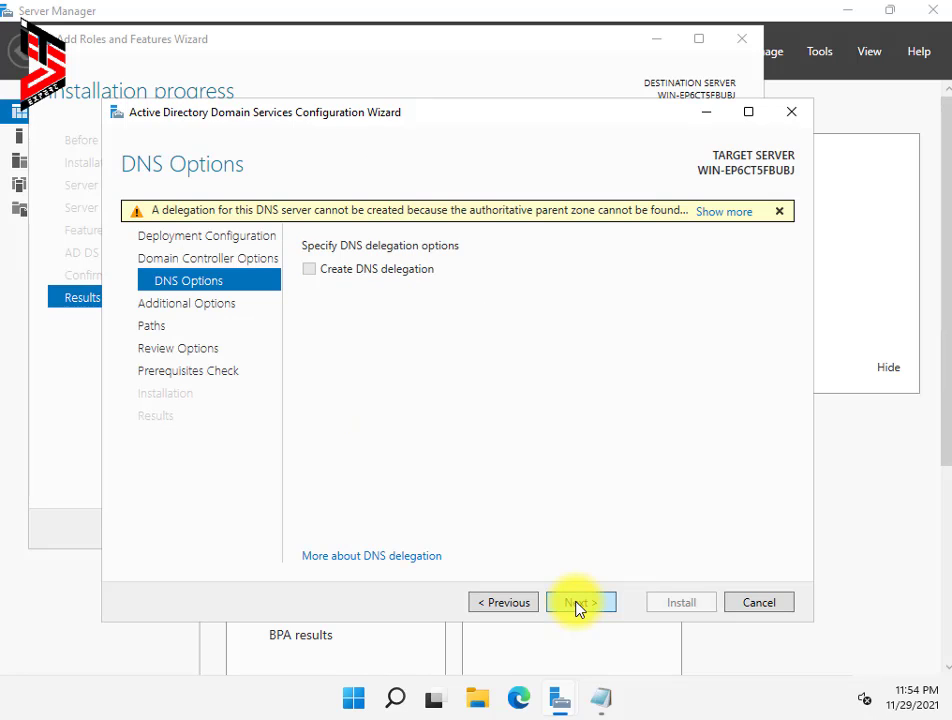
Step: Accept DNS options, NetBIOS name SHINEITEXPERTS, default folder paths and reviewed settings to run prerequisite checks
click(576, 604)
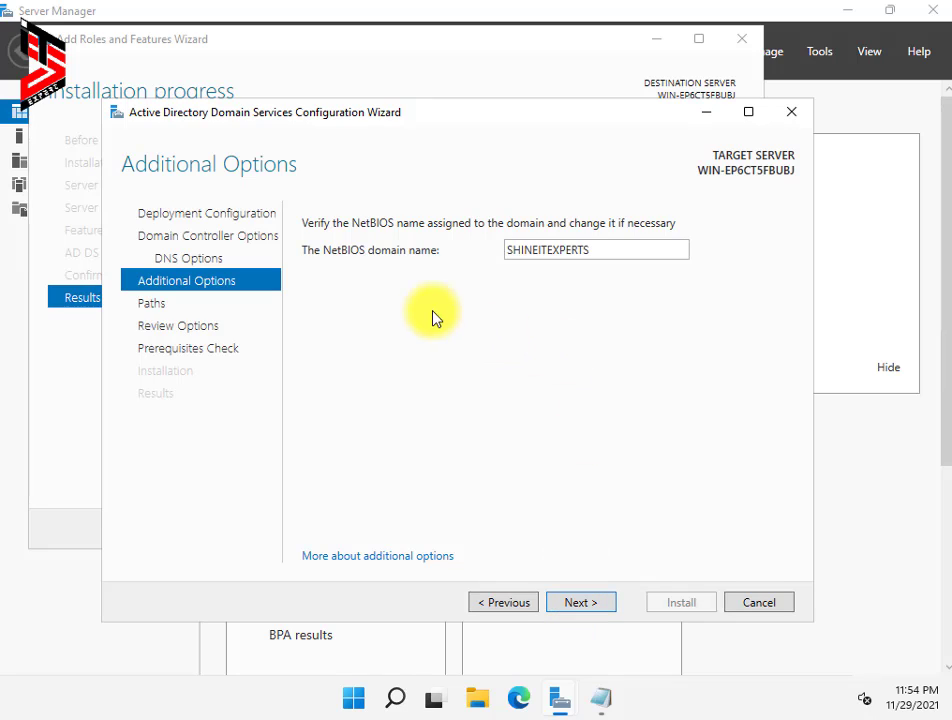
click(578, 603)
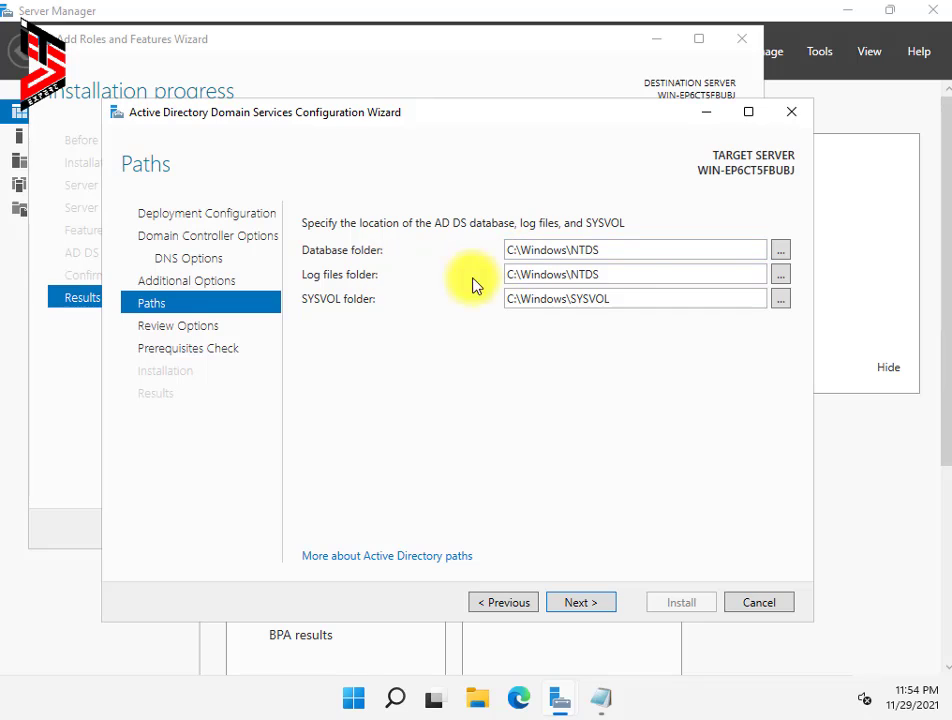
click(581, 603)
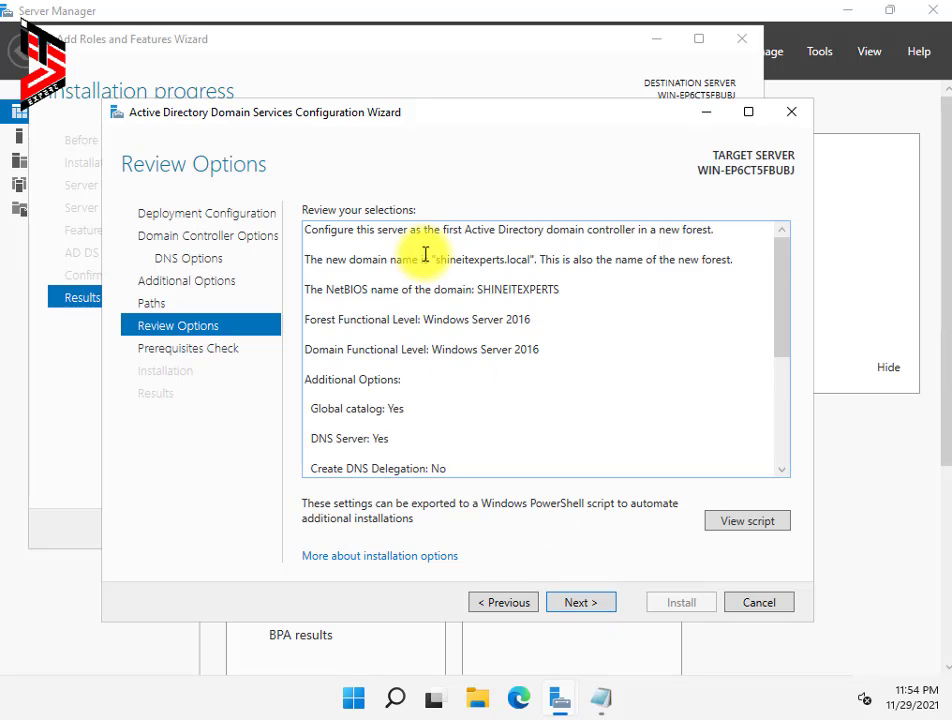
scroll(436, 332, down, 3)
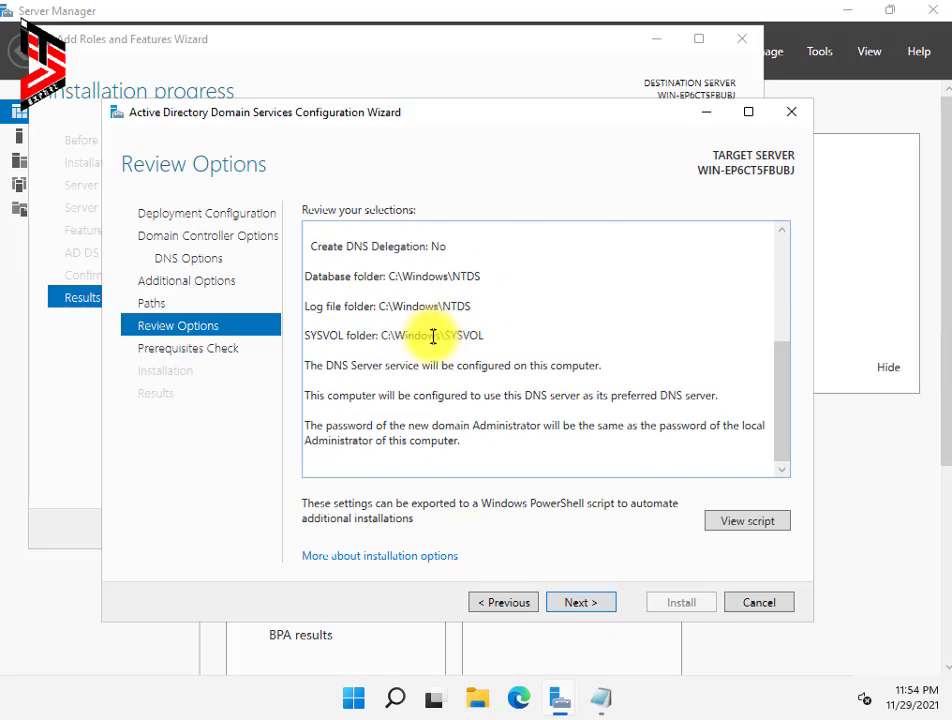
click(586, 605)
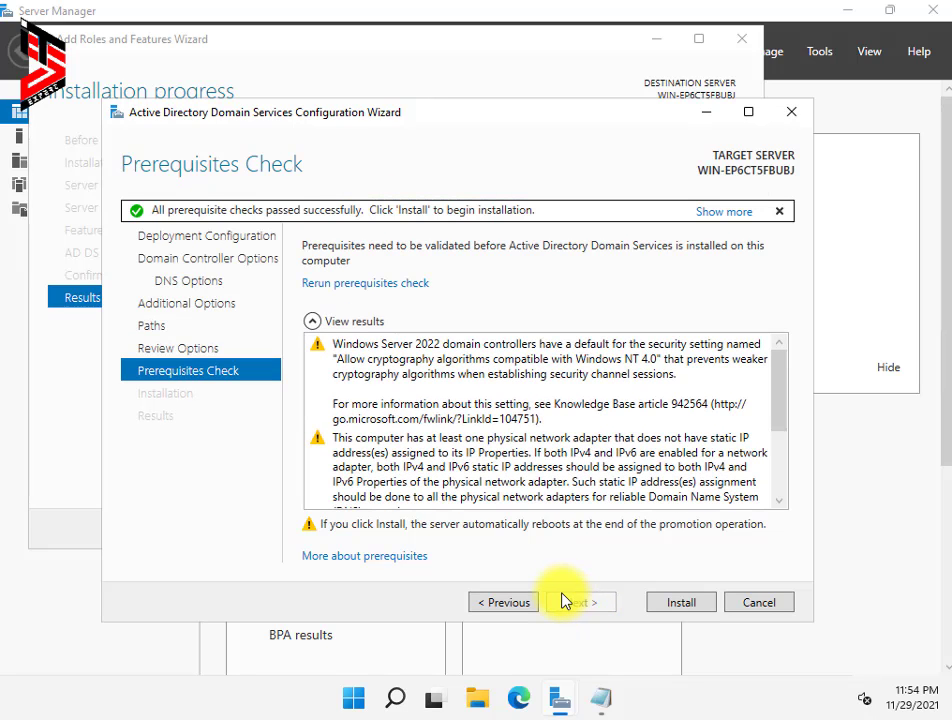
Step: Install AD DS to promote the server to a domain controller for shineitexperts.local
click(688, 604)
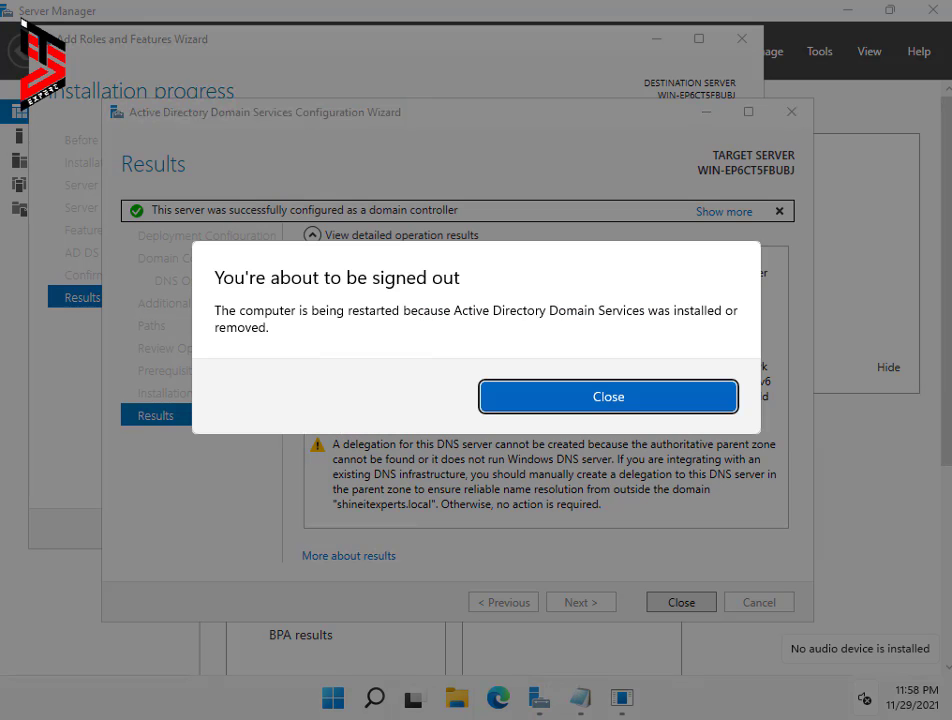
Step: Dismiss the sign-out notice and close the AD DS and Add Roles and Features wizards
click(657, 399)
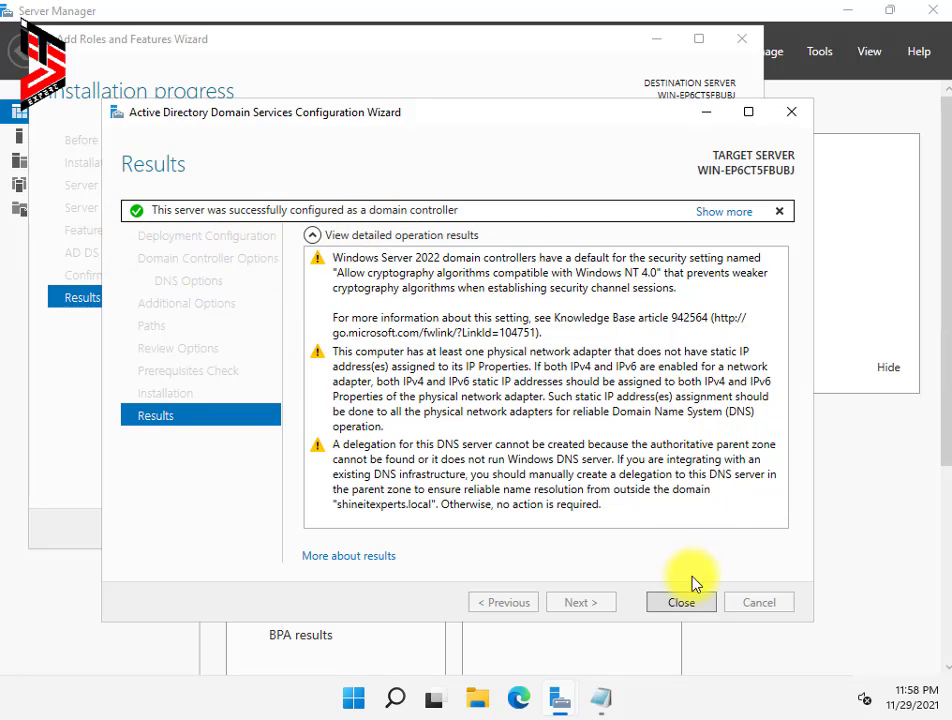
click(683, 602)
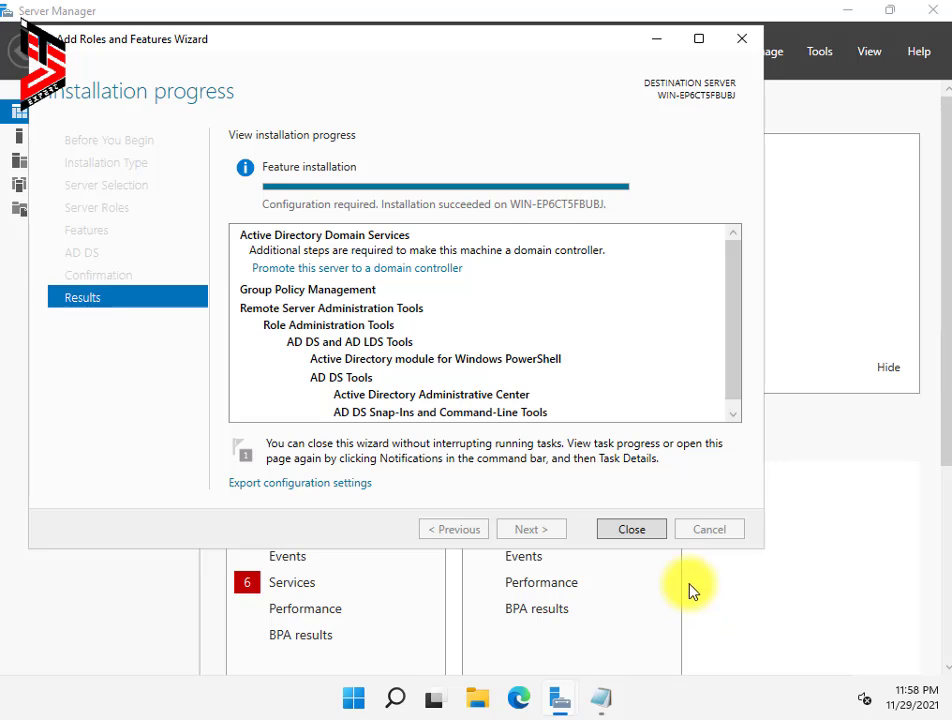
click(633, 529)
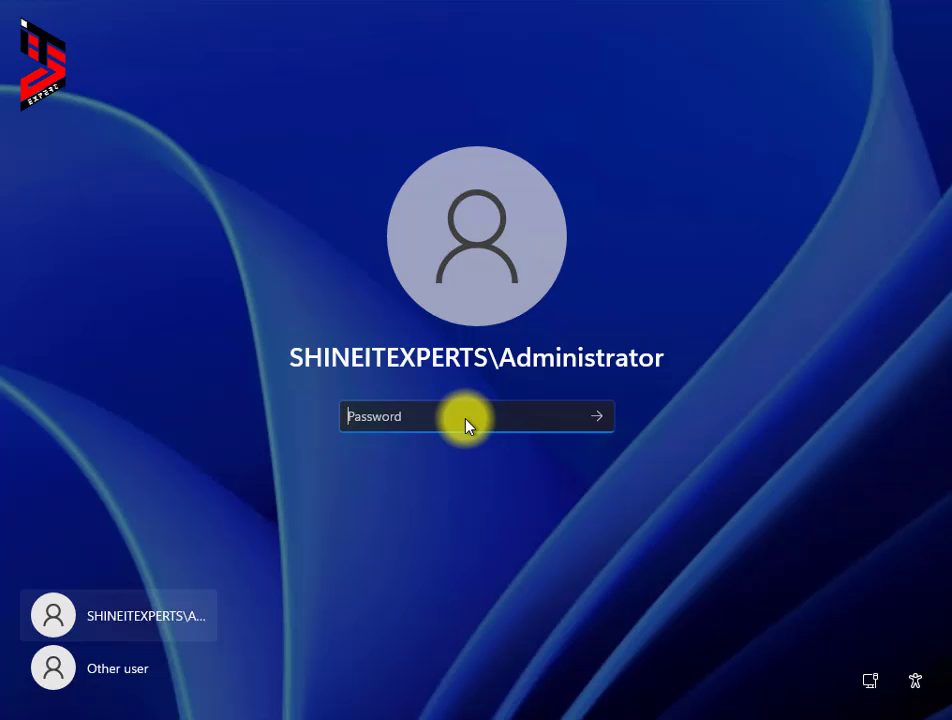
Step: Sign in as the SHINEITEXPERTS domain Administrator using the account password
text(••••••••••)
key(Return)
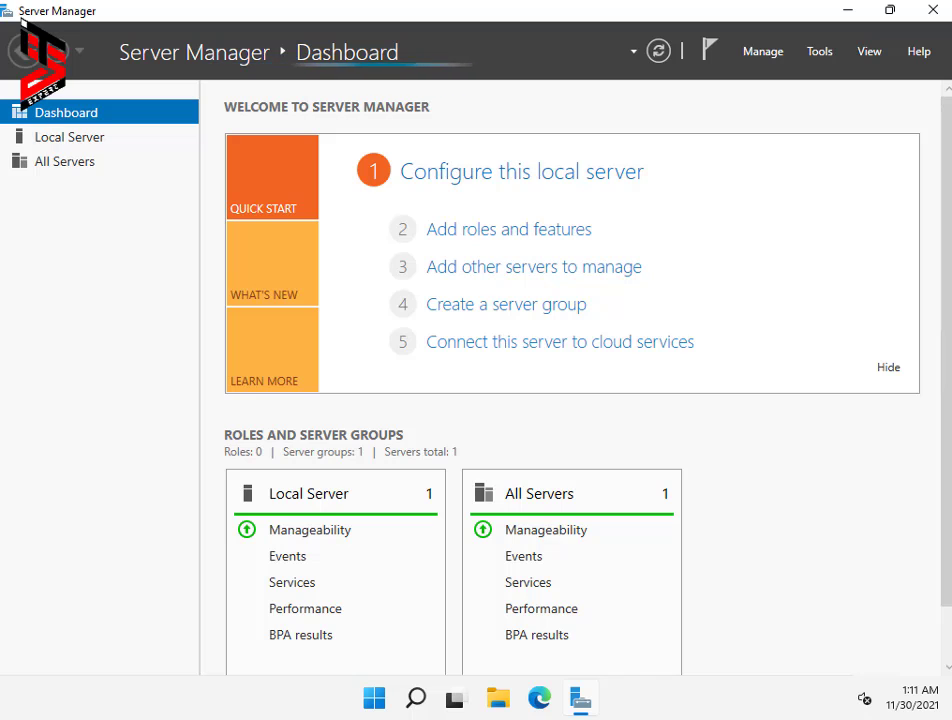
Step: Check the Local Server page shows domain shineitexperts.local, then launch Active Directory Users and Computers from Tools
click(46, 136)
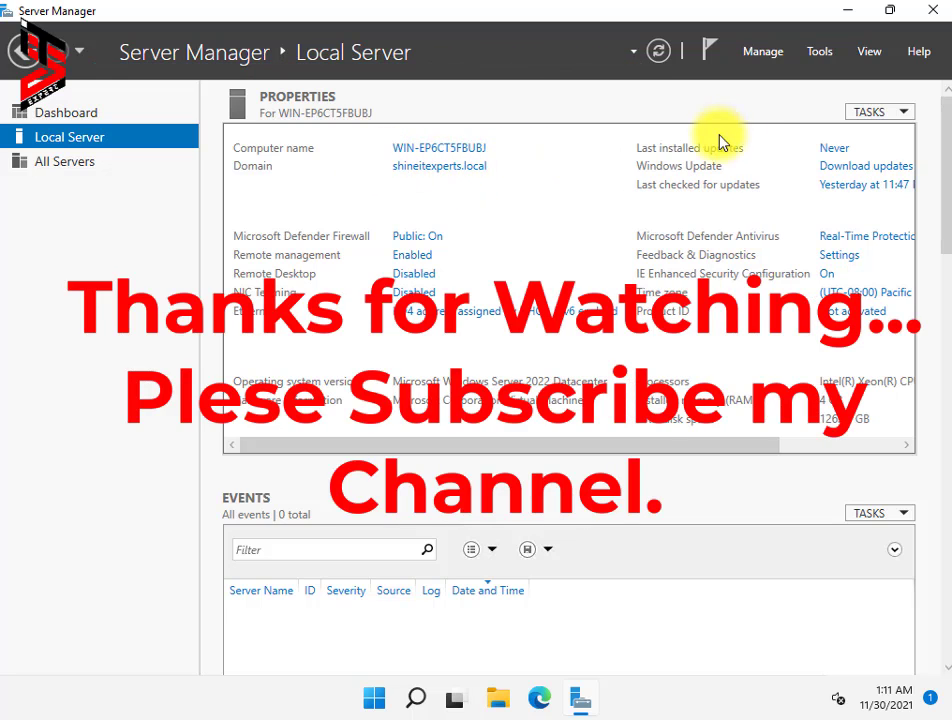
click(818, 51)
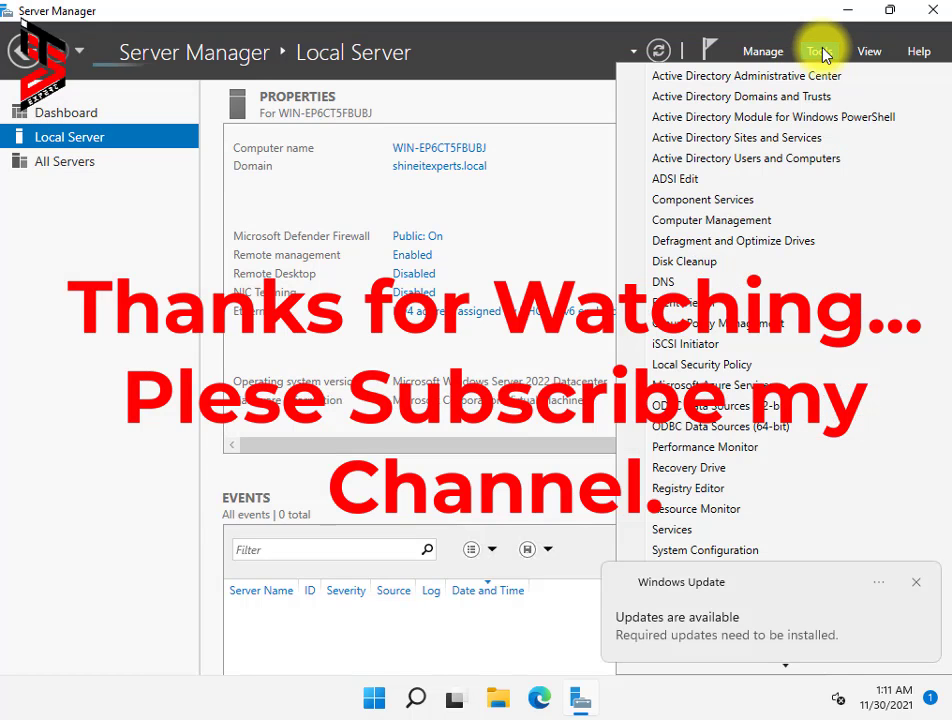
click(713, 158)
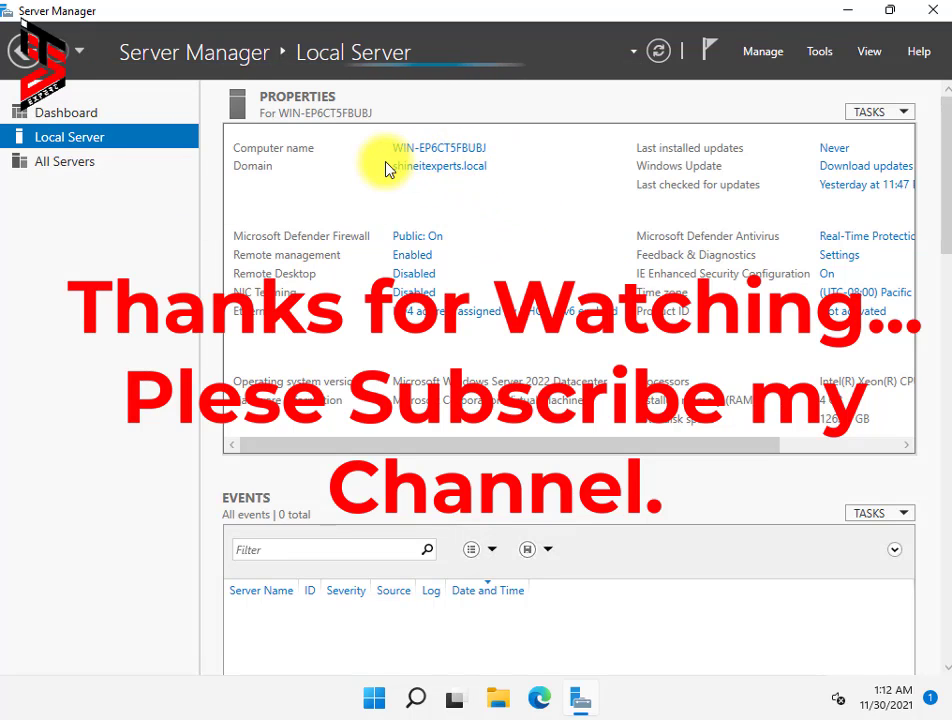
click(813, 50)
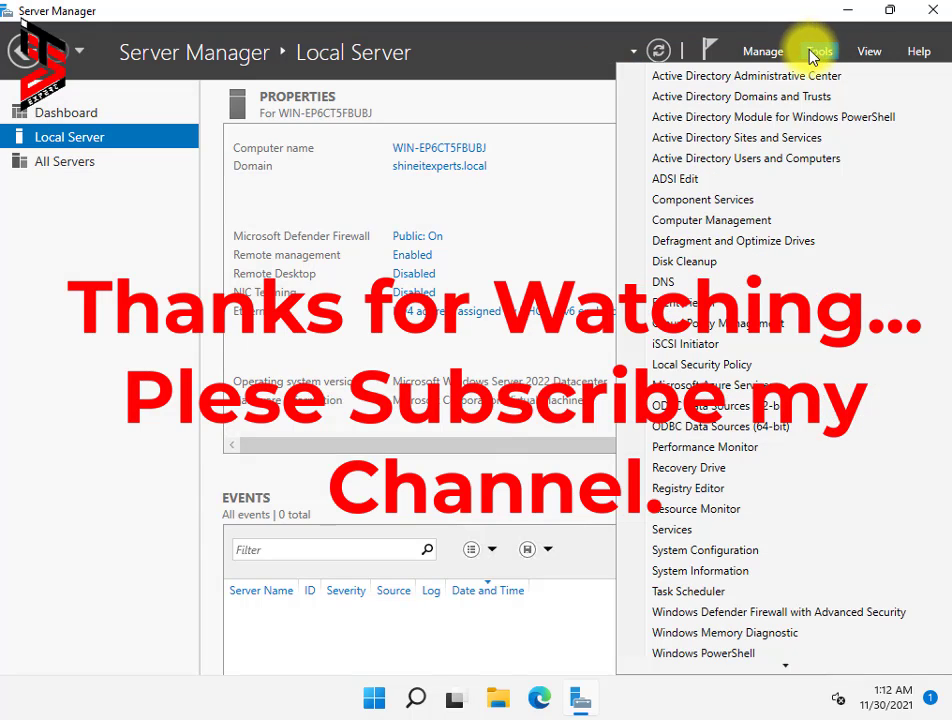